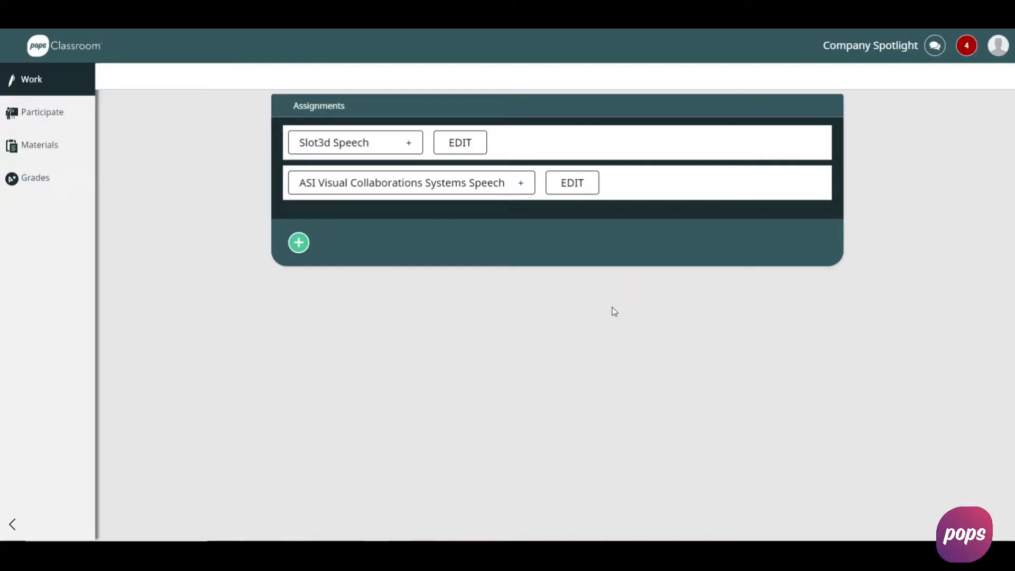
- Expand the ASI Visual Collaborations Systems Speech and Slot3d Speech assignments to view their components, and show the assignment types available for adding
{"action": "left_click", "coordinate": [519, 183]}
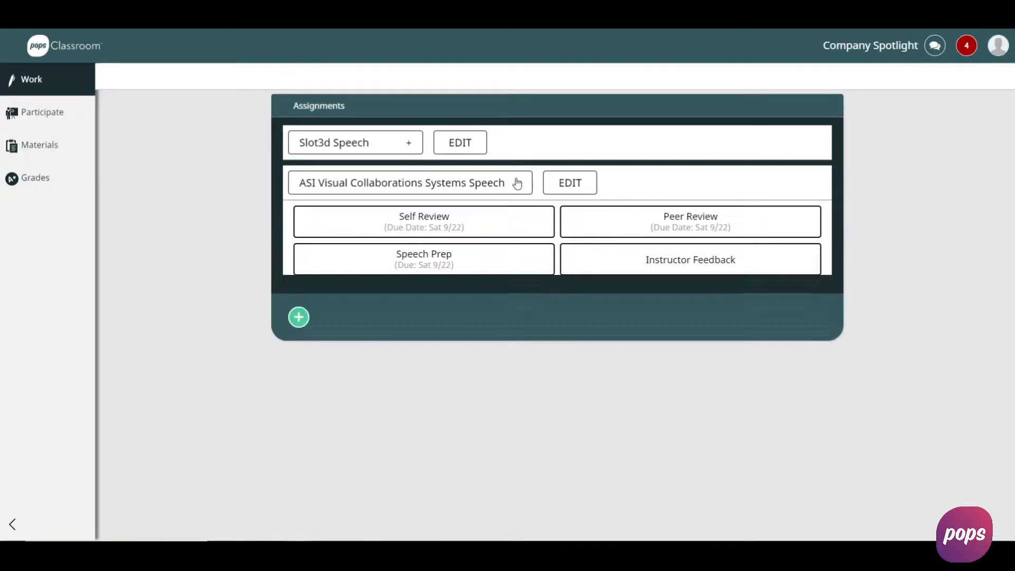
{"action": "left_click", "coordinate": [516, 191]}
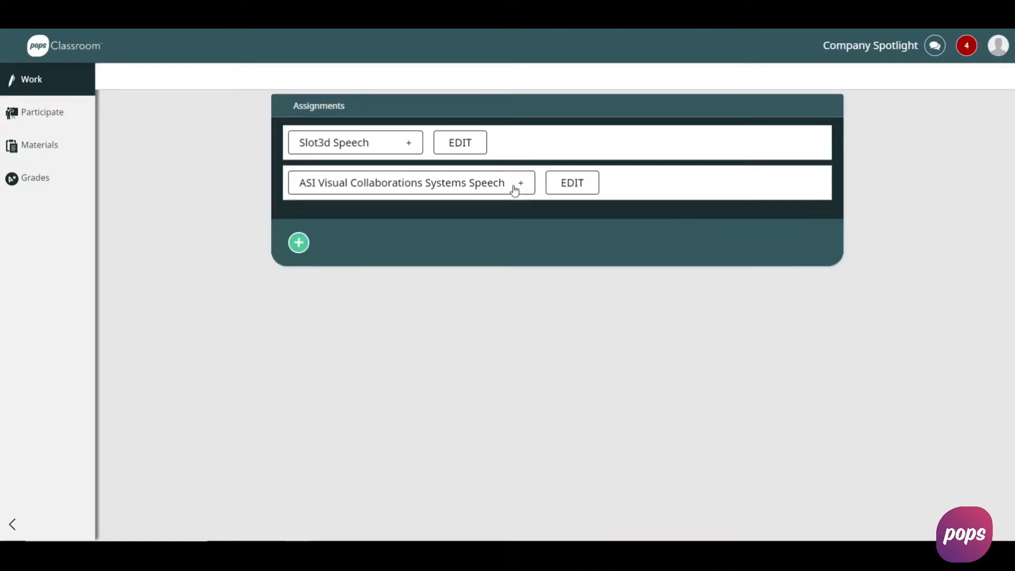
{"action": "left_click", "coordinate": [517, 190]}
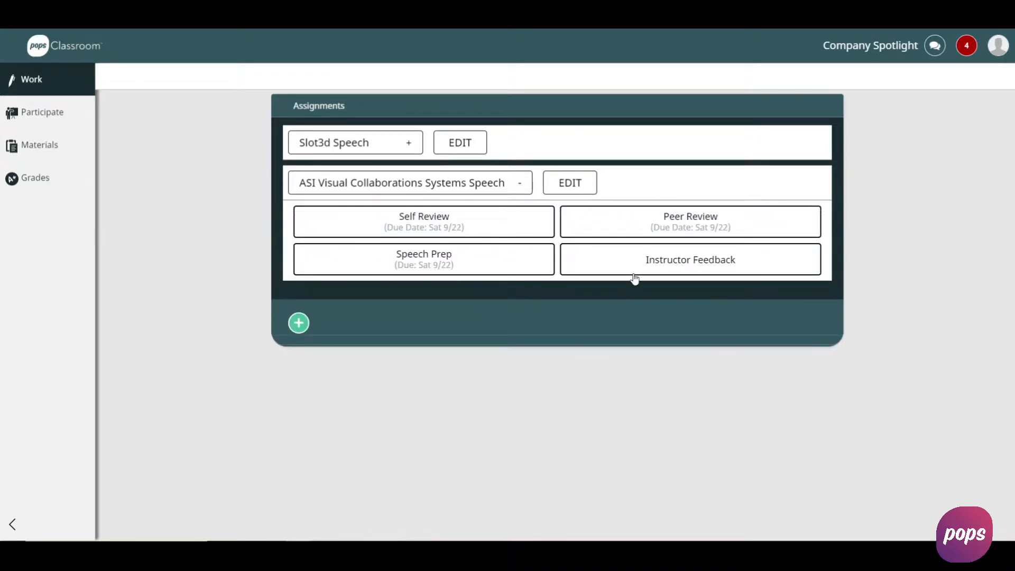
{"action": "left_click", "coordinate": [410, 144]}
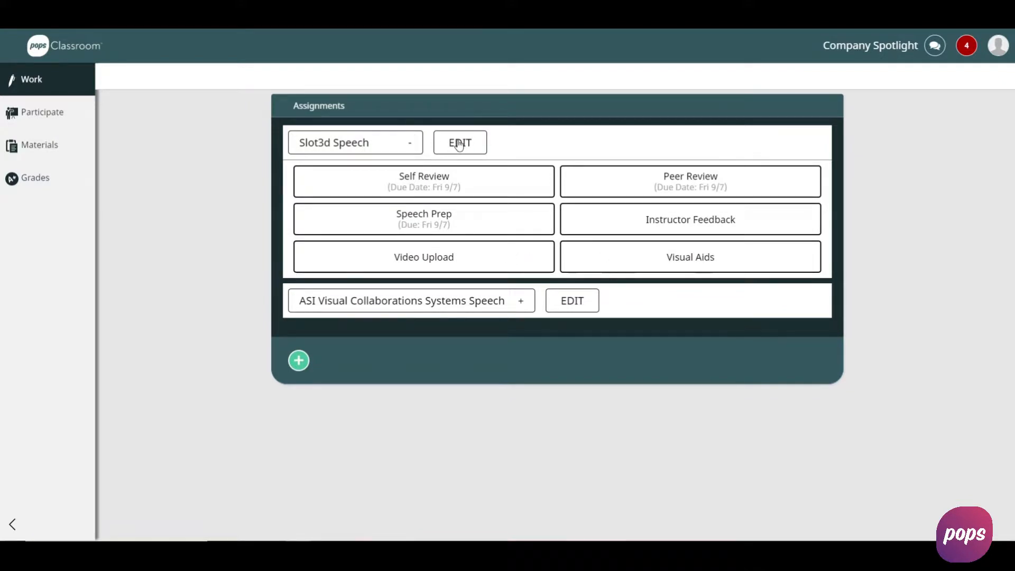
{"action": "left_click", "coordinate": [299, 360]}
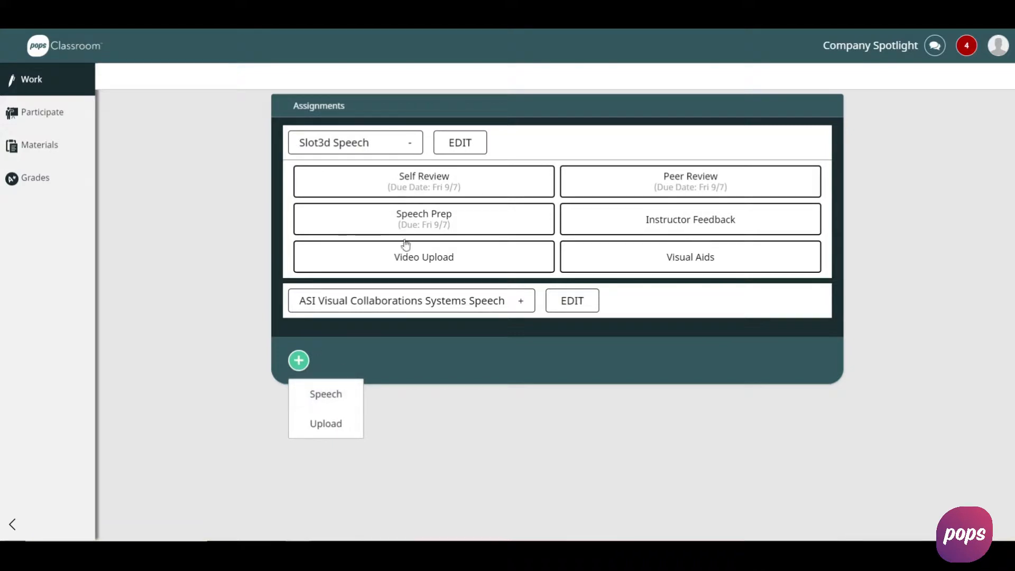
- Review the Slot3d Speech assignment's options, due dates and point values, and close its settings without changing anything
{"action": "left_click", "coordinate": [460, 148]}
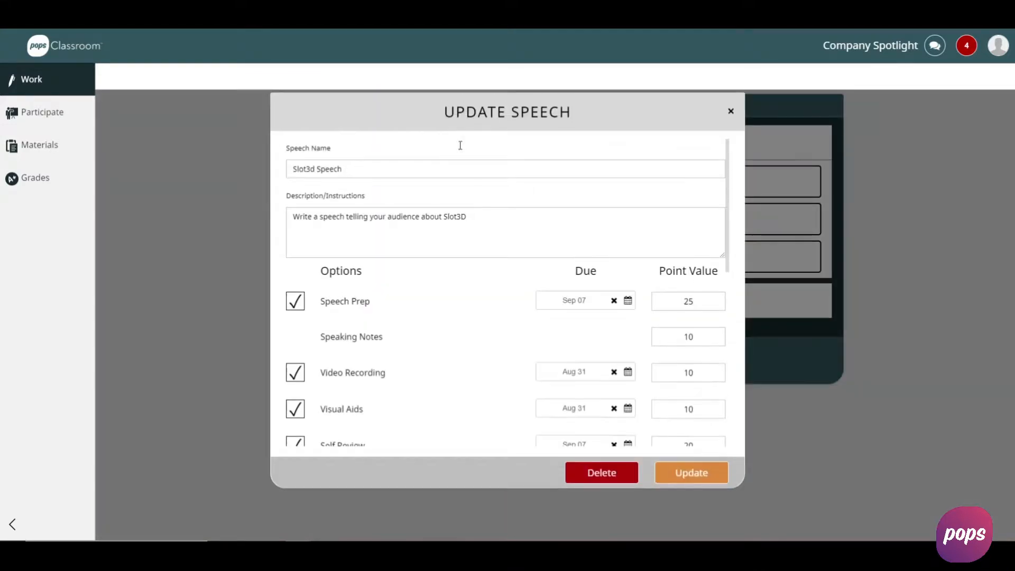
{"action": "scroll", "coordinate": [489, 326], "scroll_direction": "down", "scroll_amount": 1}
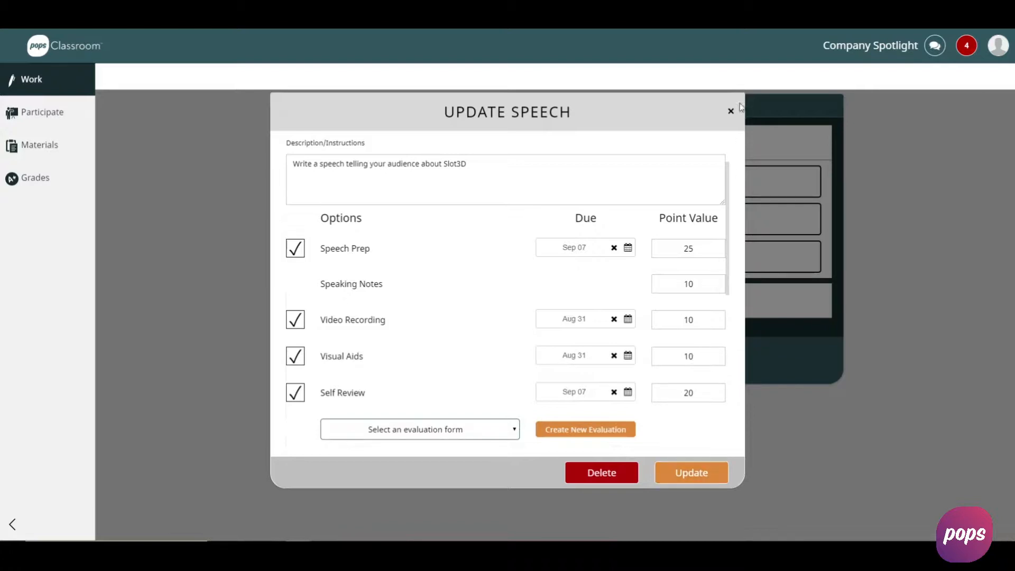
{"action": "left_click", "coordinate": [731, 111]}
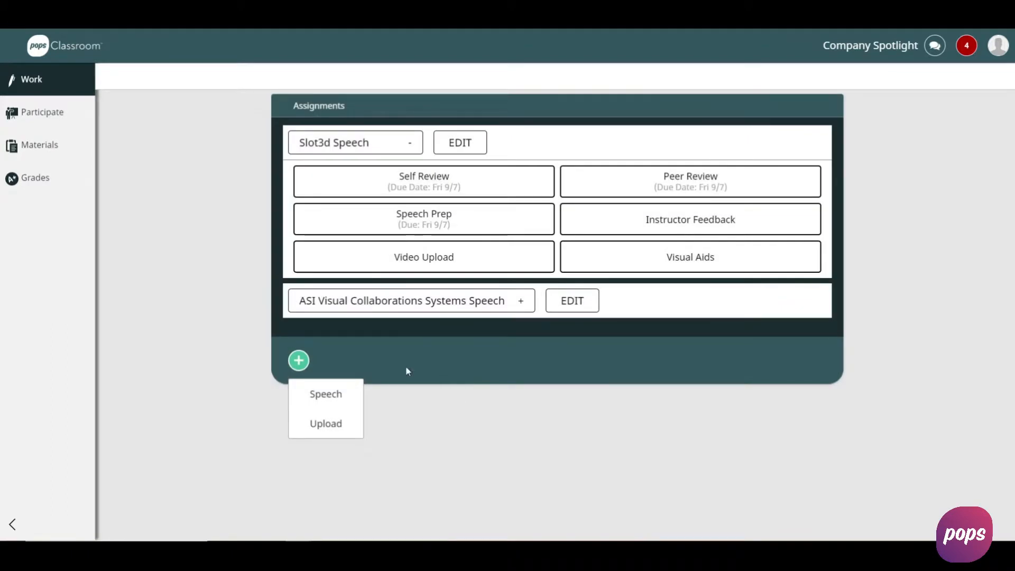
{"action": "left_click", "coordinate": [296, 365]}
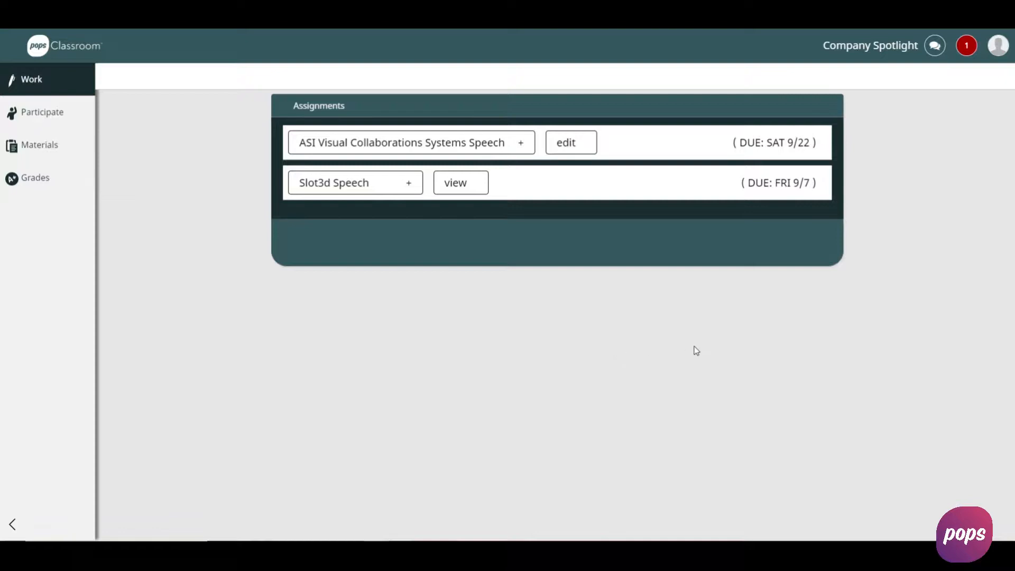
- Open the visual aids of the Slot3d Speech assignment in the student view and start adding a new one
{"action": "left_click", "coordinate": [399, 188]}
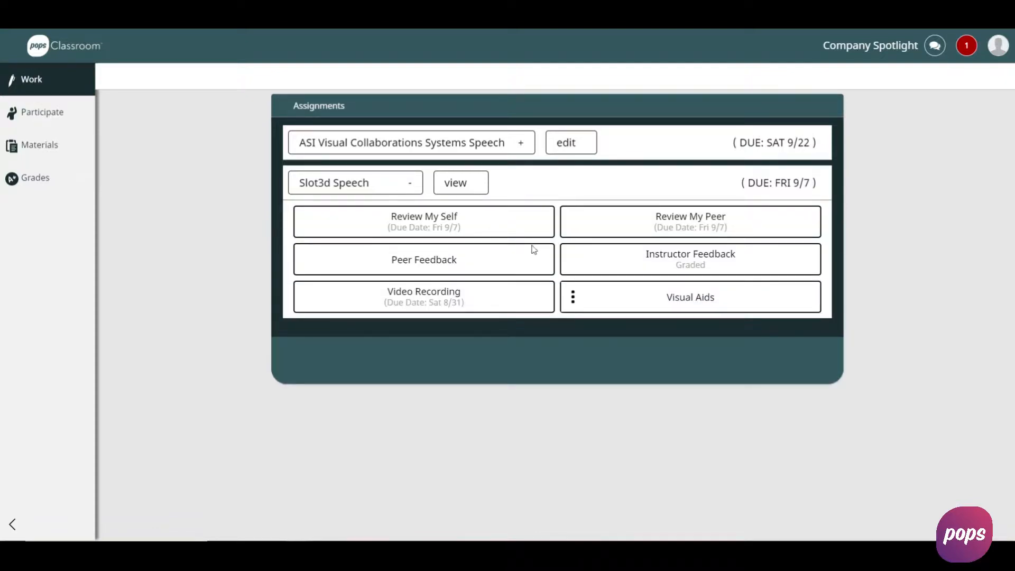
{"action": "left_click", "coordinate": [699, 302]}
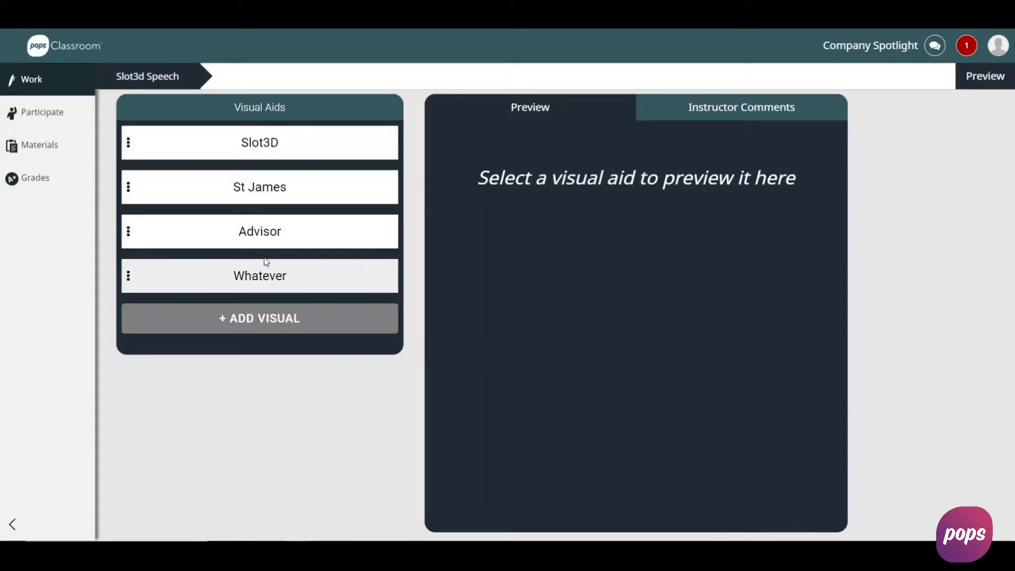
{"action": "left_click", "coordinate": [274, 324]}
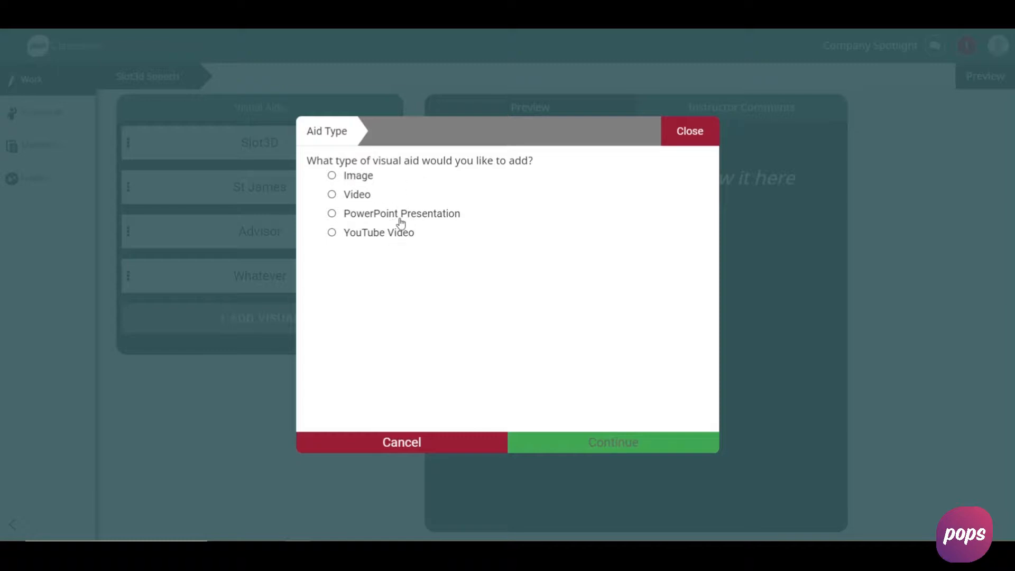
{"action": "left_click", "coordinate": [361, 178]}
{"action": "left_click", "coordinate": [601, 443]}
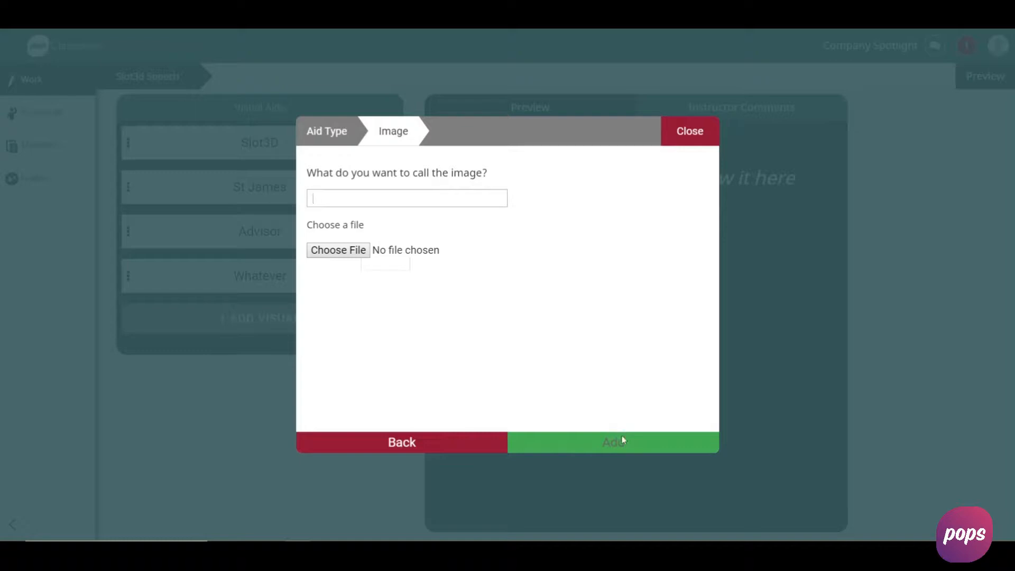
{"action": "left_click", "coordinate": [422, 442]}
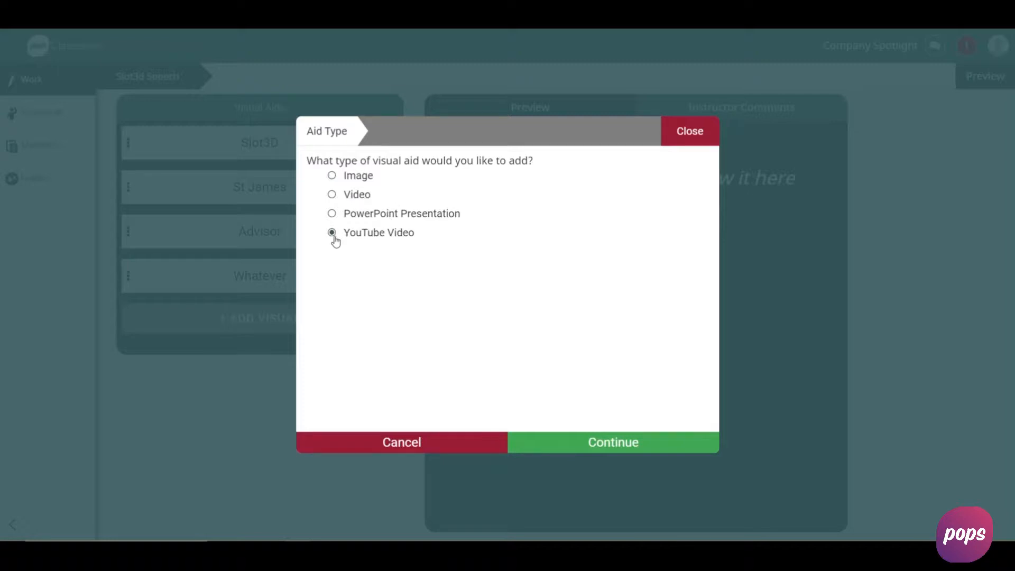
- Choose a YouTube Video visual aid, name it "Video Test" and supply the copied YouTube link ending in watch?v=rxPPShd4mC0&t=2s
{"action": "left_click", "coordinate": [624, 443]}
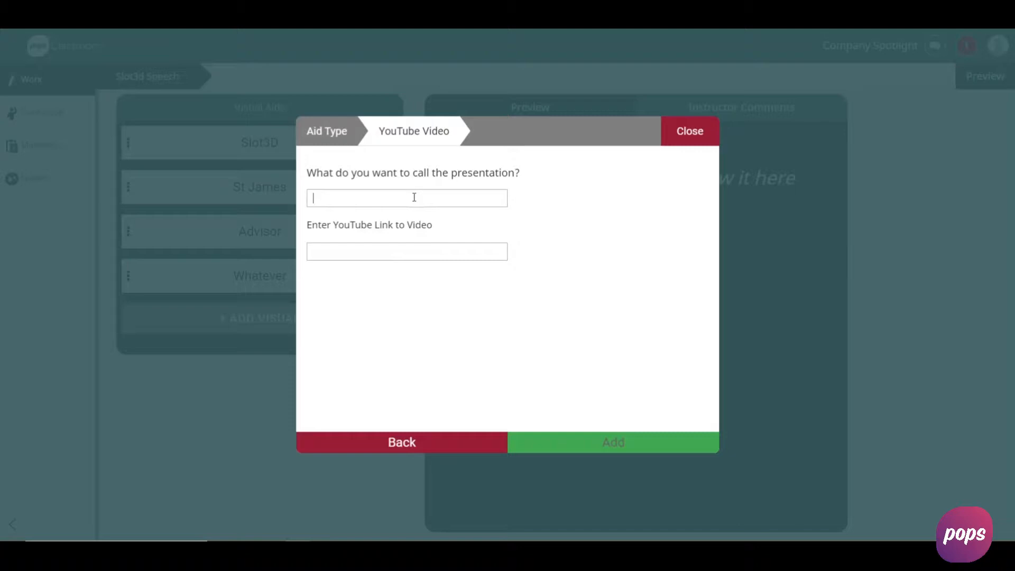
{"action": "type", "text": "Video Test"}
{"action": "type", "text": "https://www.youtube.com/watch?v=rxPPShd4mC0&t=2s"}
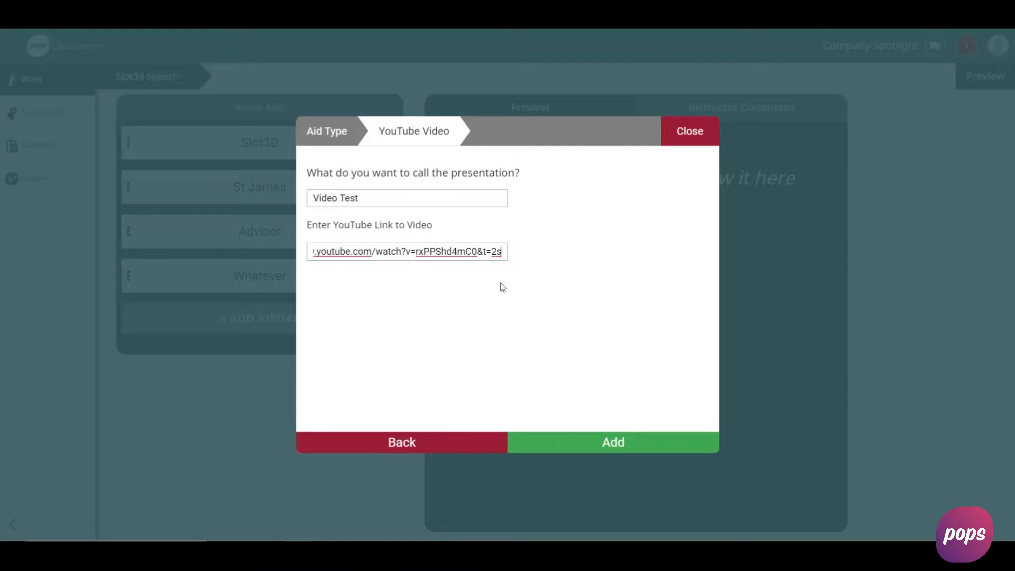
{"action": "left_click", "coordinate": [627, 446]}
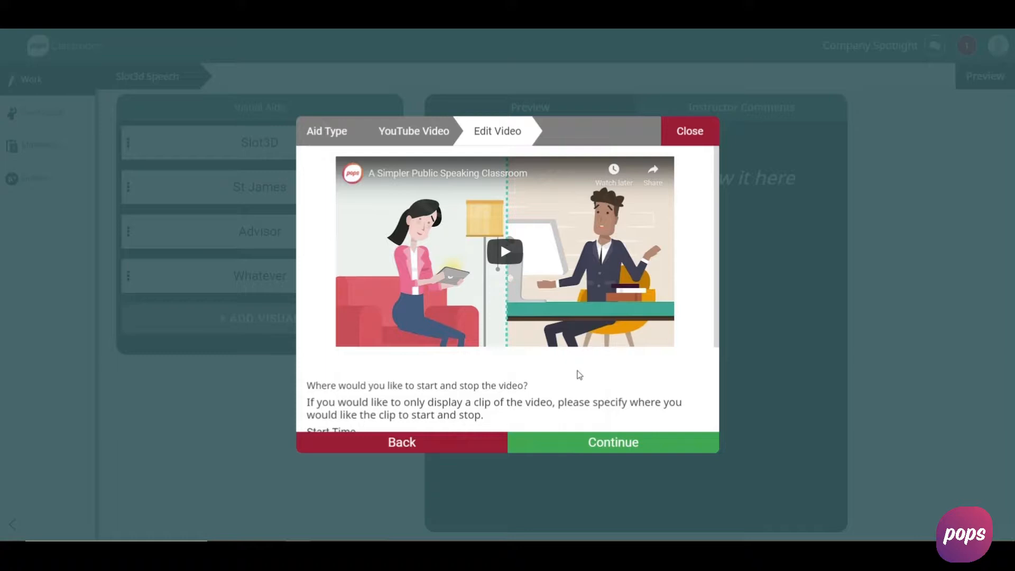
- Limit the YouTube clip to start time 0 and end time 10, and add it to the speech's visual aids
{"action": "scroll", "coordinate": [578, 374], "scroll_direction": "down", "scroll_amount": 2}
{"action": "scroll", "coordinate": [576, 371], "scroll_direction": "up", "scroll_amount": 2}
{"action": "scroll", "coordinate": [529, 365], "scroll_direction": "down", "scroll_amount": 2}
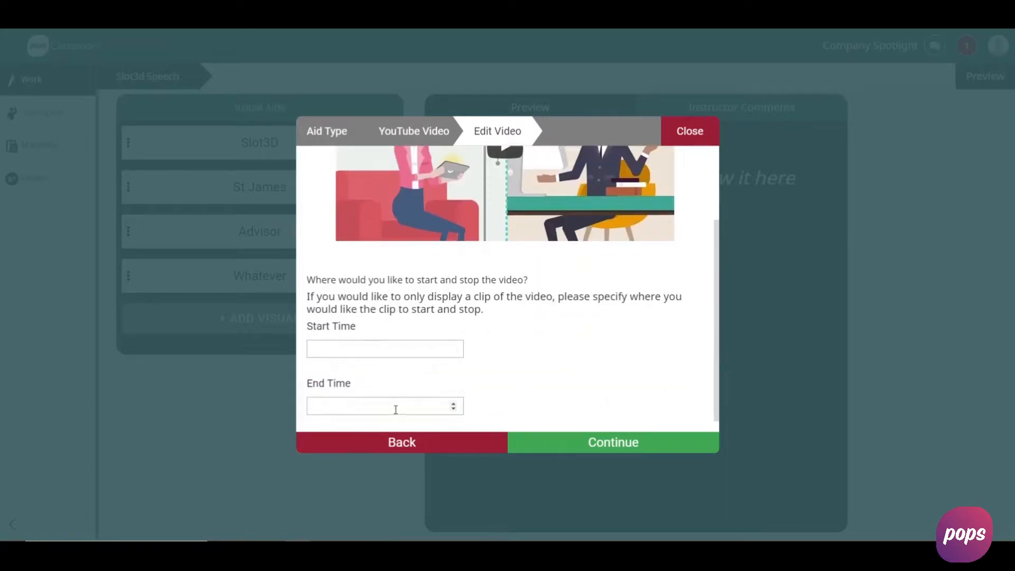
{"action": "scroll", "coordinate": [574, 391], "scroll_direction": "up", "scroll_amount": 3}
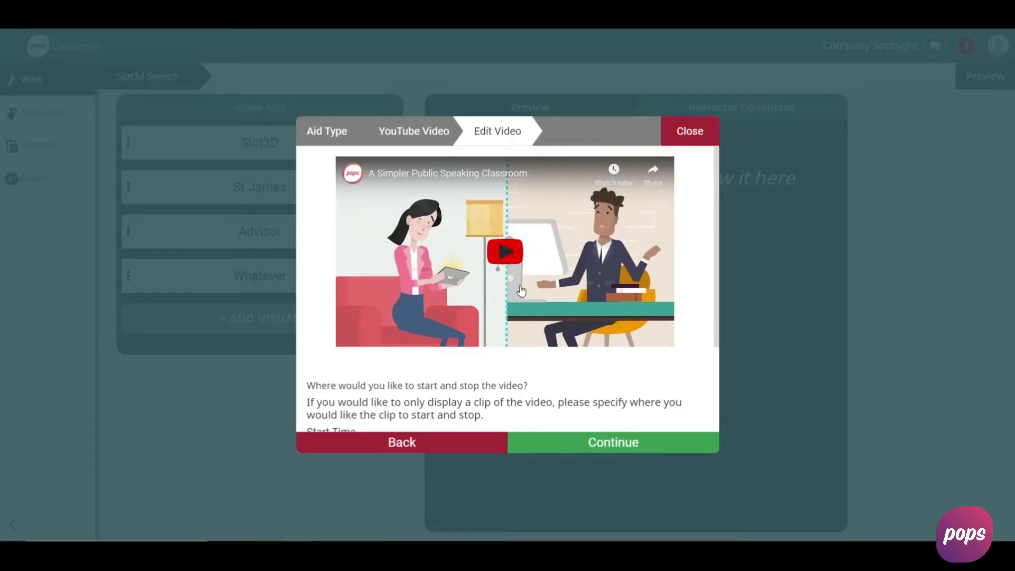
{"action": "scroll", "coordinate": [563, 267], "scroll_direction": "down", "scroll_amount": 3}
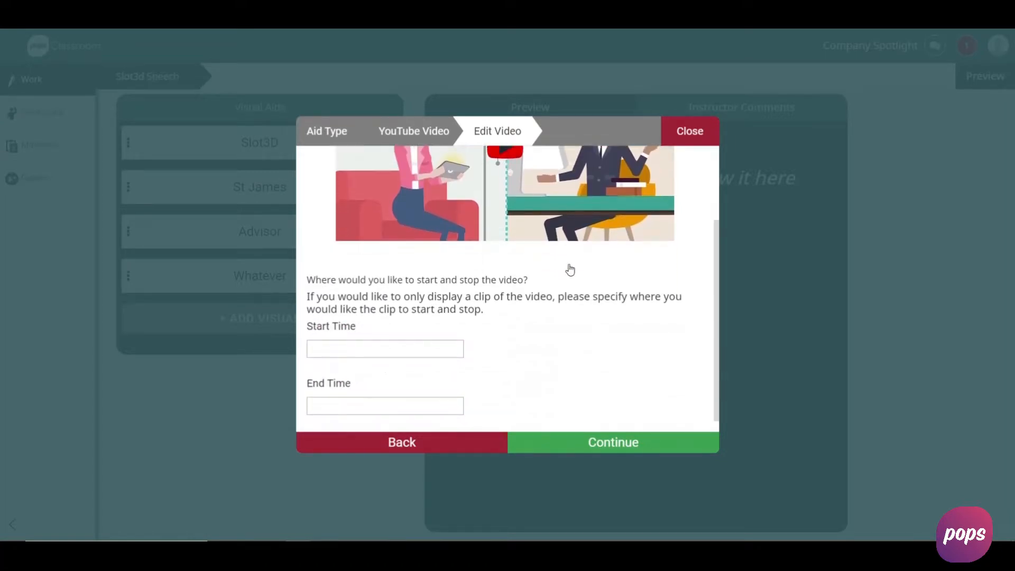
{"action": "scroll", "coordinate": [566, 296], "scroll_direction": "up", "scroll_amount": 2}
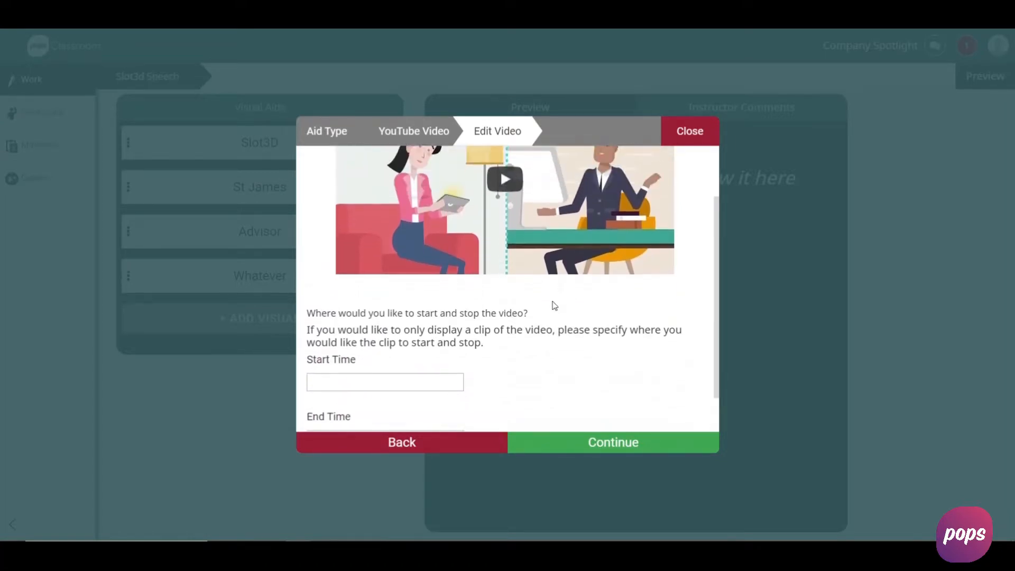
{"action": "scroll", "coordinate": [553, 304], "scroll_direction": "down", "scroll_amount": 2}
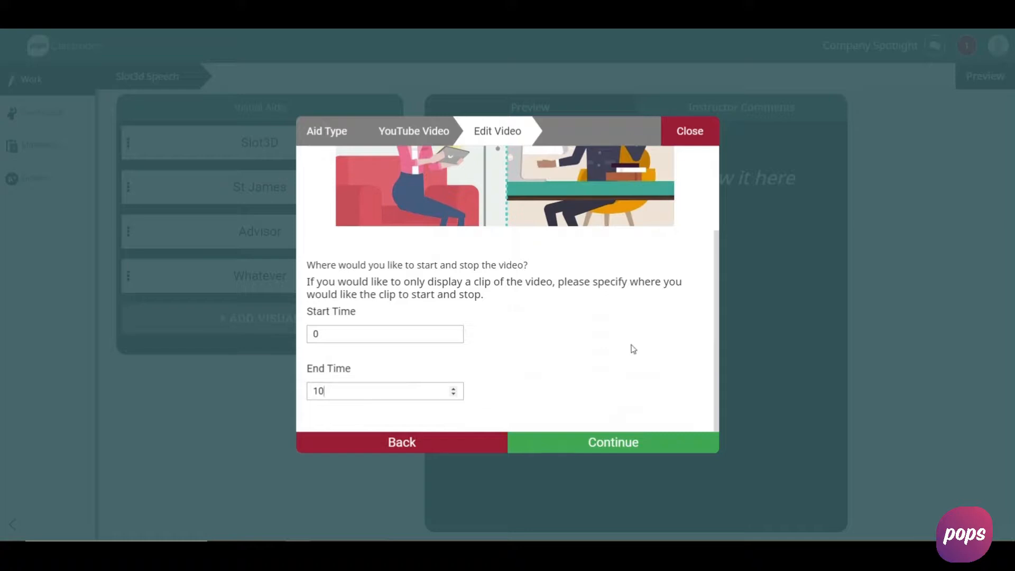
{"action": "scroll", "coordinate": [553, 358], "scroll_direction": "up", "scroll_amount": 2}
{"action": "scroll", "coordinate": [421, 382], "scroll_direction": "down", "scroll_amount": 2}
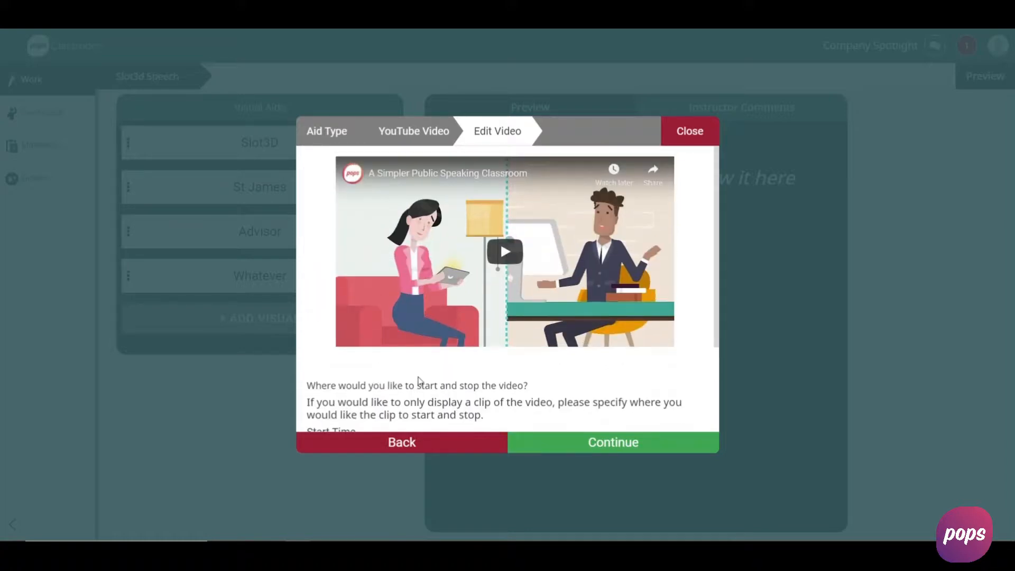
{"action": "left_click", "coordinate": [588, 448]}
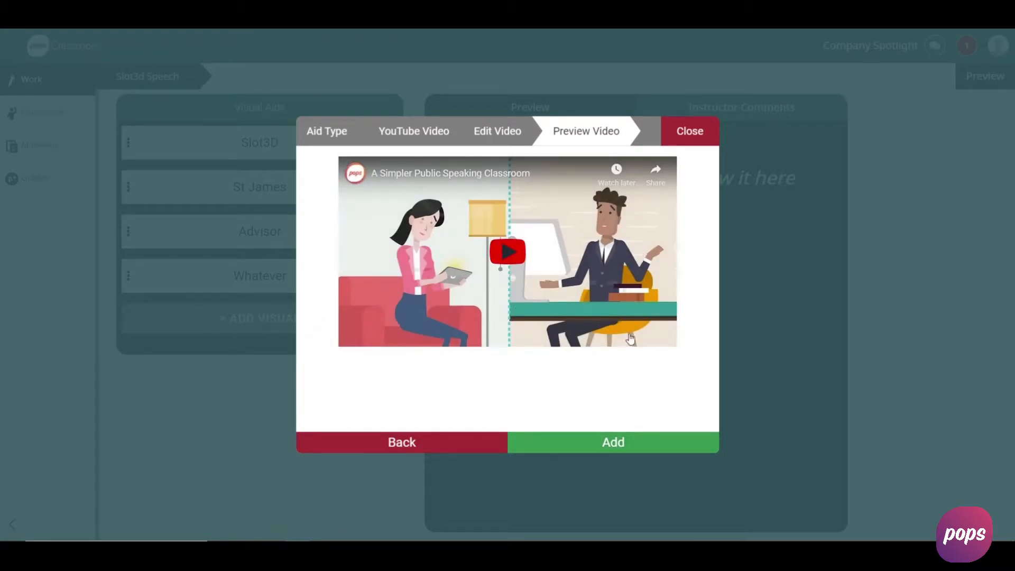
{"action": "left_click", "coordinate": [613, 443]}
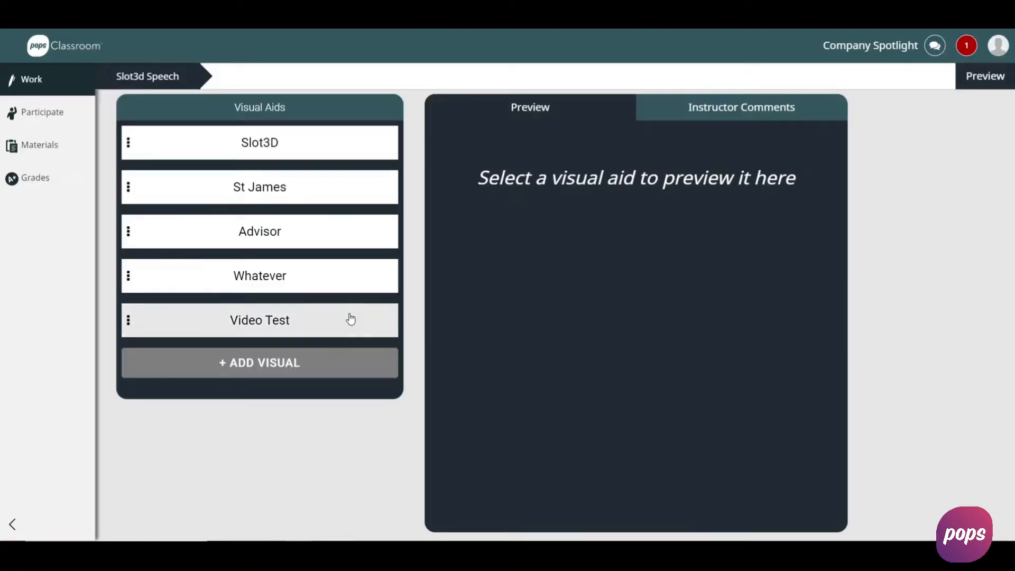
- Preview the Video Test, Whatever, Advisor, St James and Slot3D visual aids one after another, and clear the preview
{"action": "left_click", "coordinate": [263, 324]}
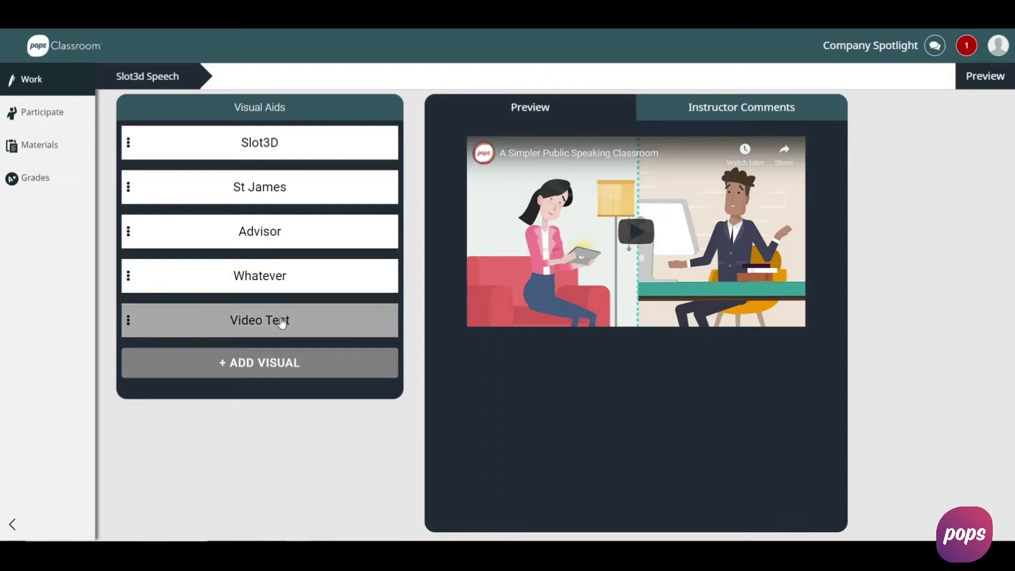
{"action": "left_click", "coordinate": [286, 282]}
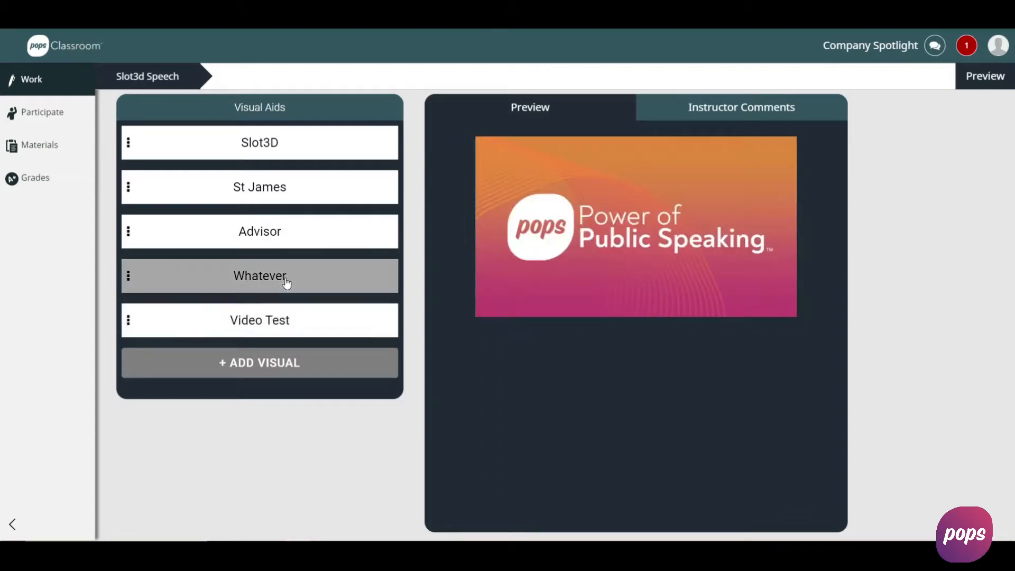
{"action": "left_click", "coordinate": [291, 236]}
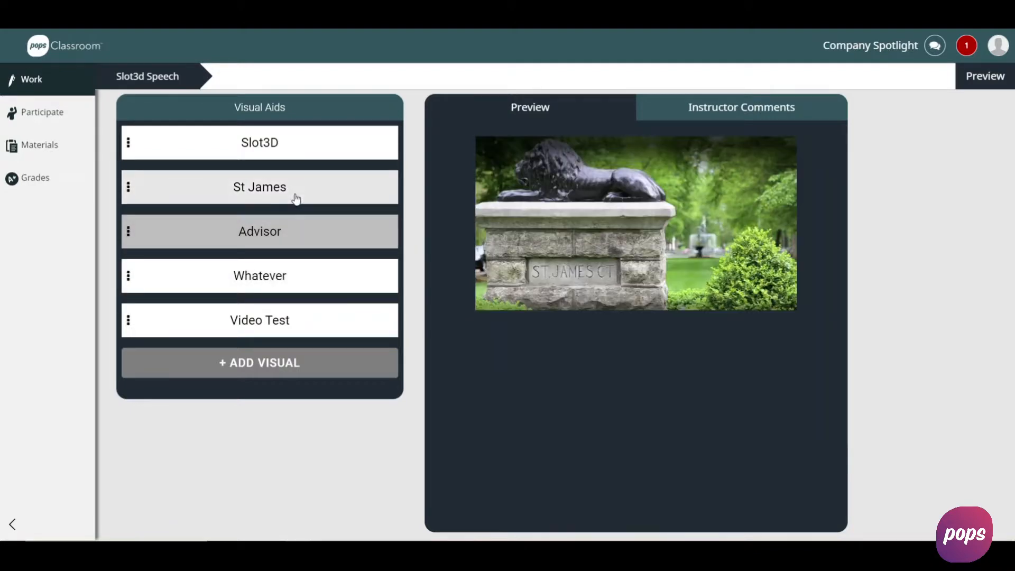
{"action": "left_click", "coordinate": [295, 191]}
{"action": "left_click", "coordinate": [296, 154]}
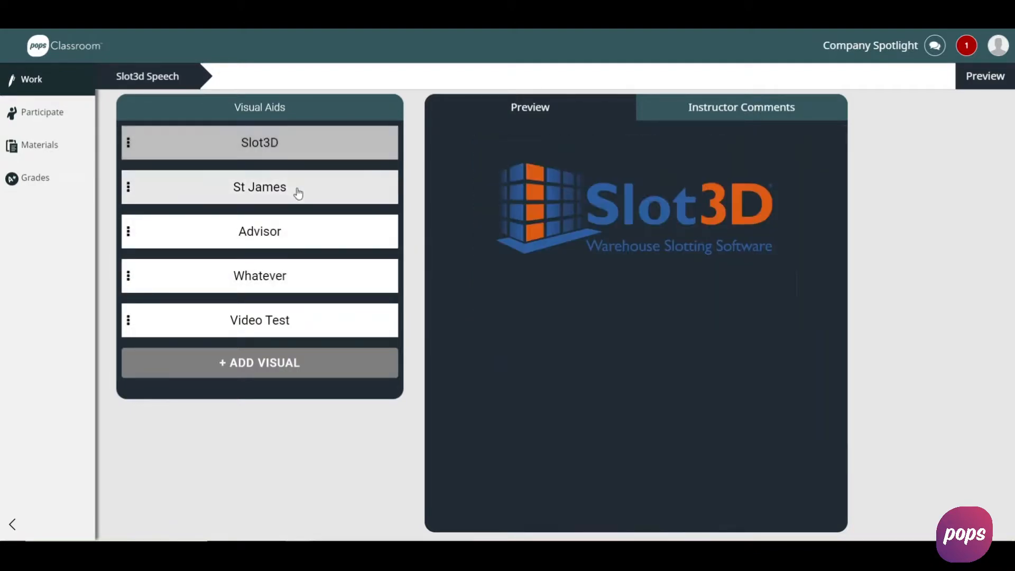
{"action": "left_click", "coordinate": [290, 153]}
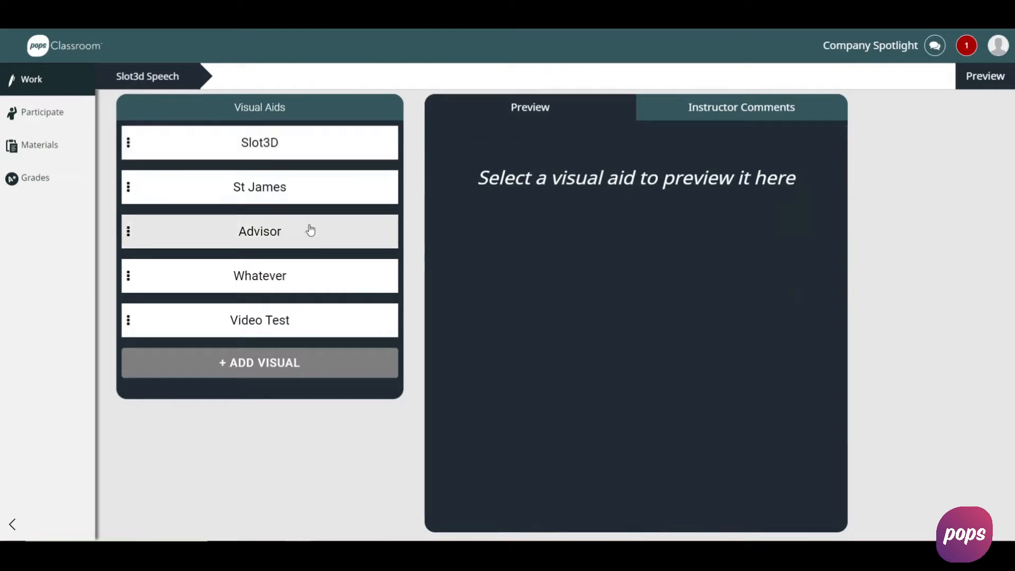
{"action": "left_click", "coordinate": [339, 157]}
{"action": "left_click", "coordinate": [316, 157]}
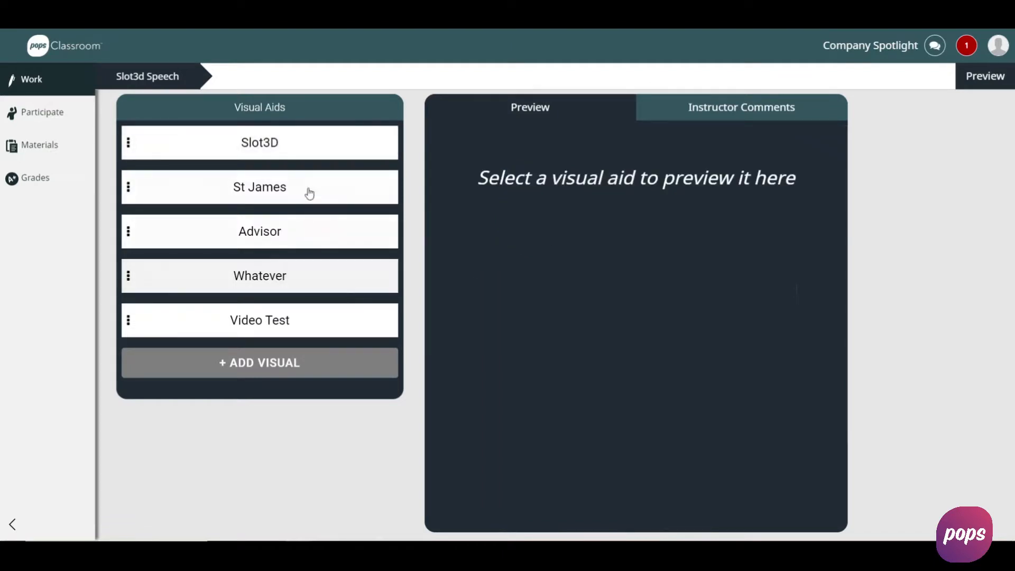
- Open the speech's presentation preview and try checking off the first three speaking notes and unchecking them again
{"action": "left_click", "coordinate": [979, 84]}
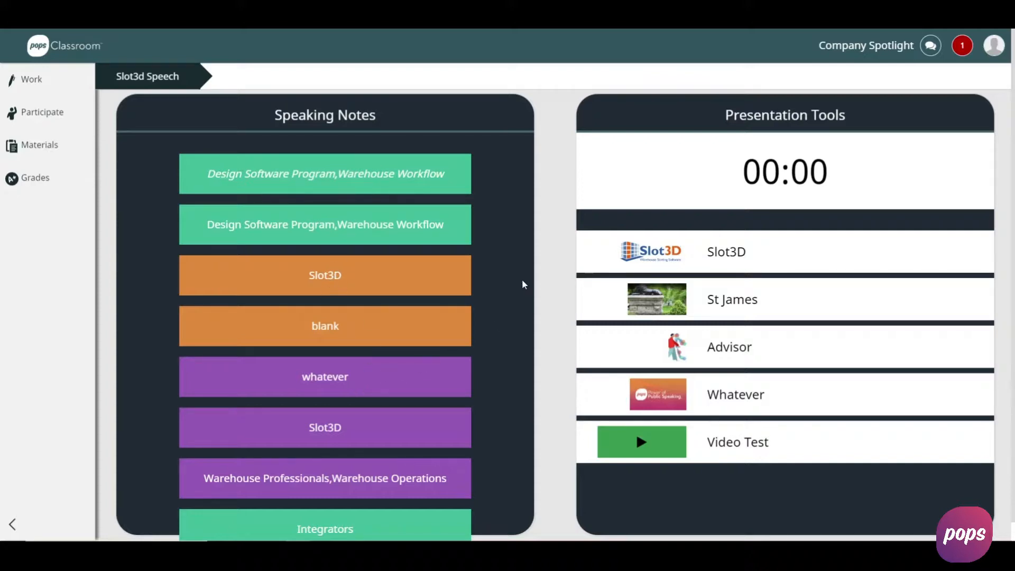
{"action": "left_click", "coordinate": [317, 183]}
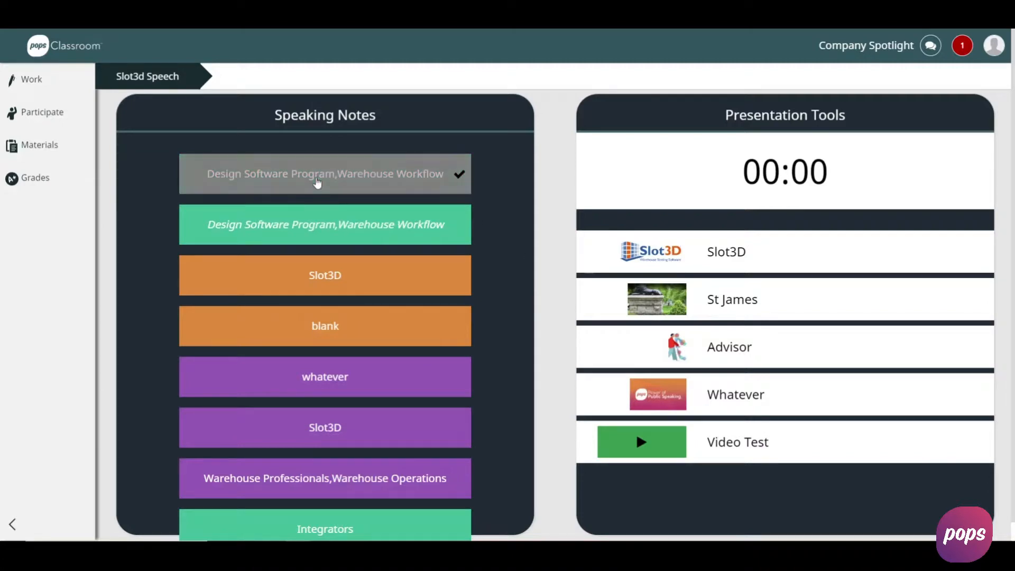
{"action": "left_click", "coordinate": [371, 234]}
{"action": "left_click", "coordinate": [412, 278]}
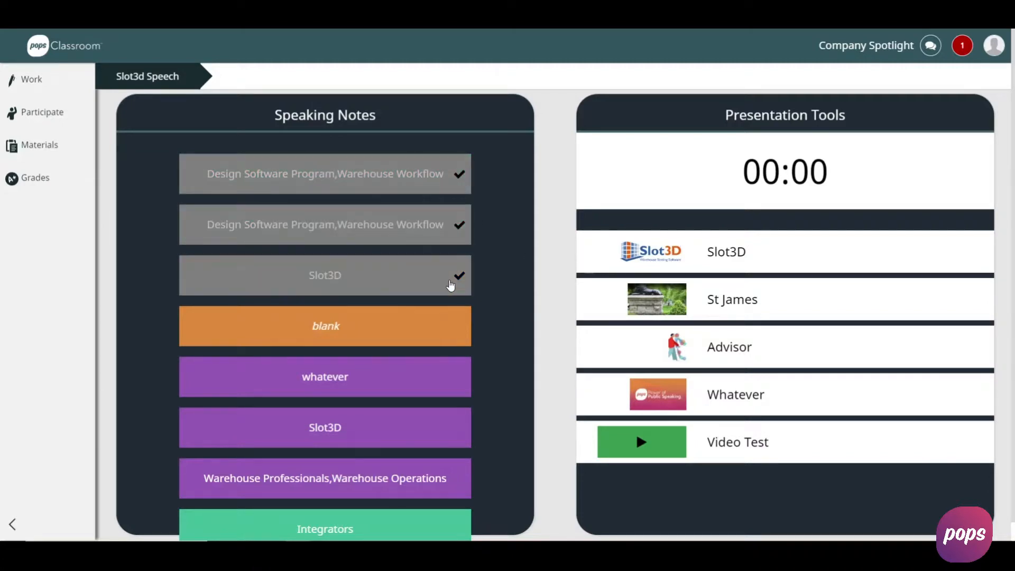
{"action": "left_click", "coordinate": [374, 279]}
{"action": "left_click", "coordinate": [386, 231]}
{"action": "left_click", "coordinate": [396, 184]}
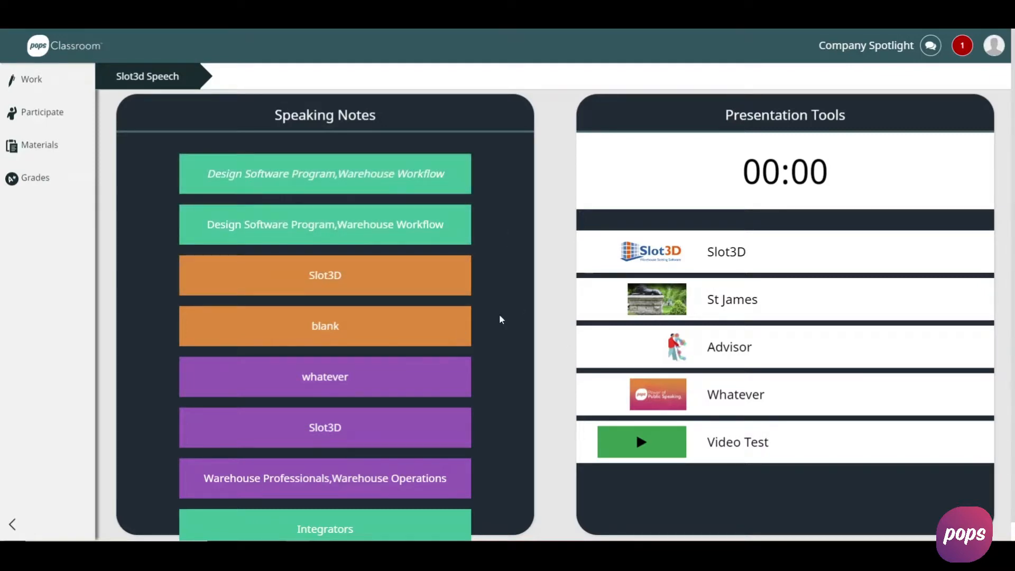
- Test the presentation tools by showing and hiding the Slot3D visual aid and playing and pausing the Video Test clip
{"action": "mouse_move", "coordinate": [848, 161]}
{"action": "left_click", "coordinate": [800, 265]}
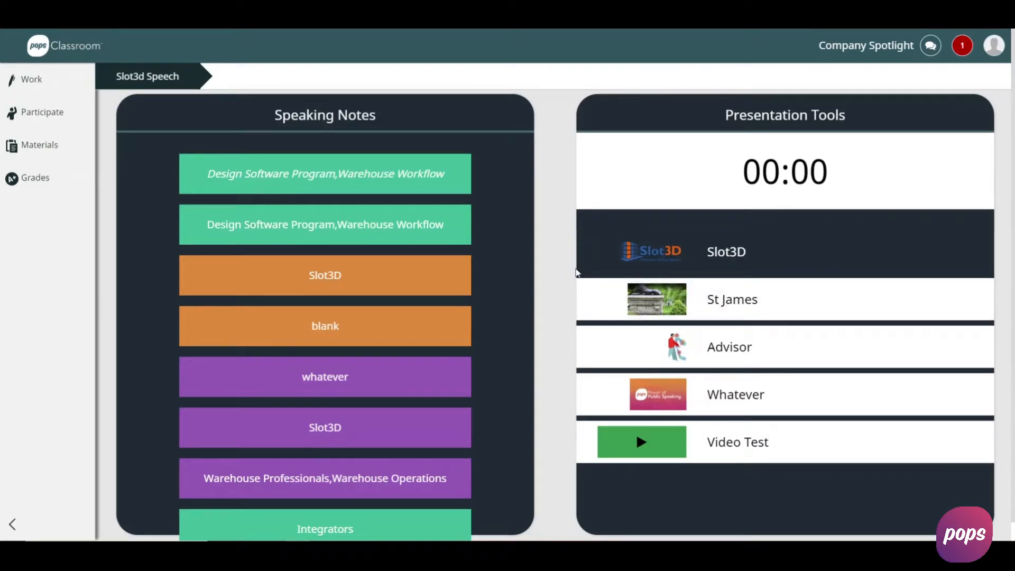
{"action": "left_click", "coordinate": [812, 258]}
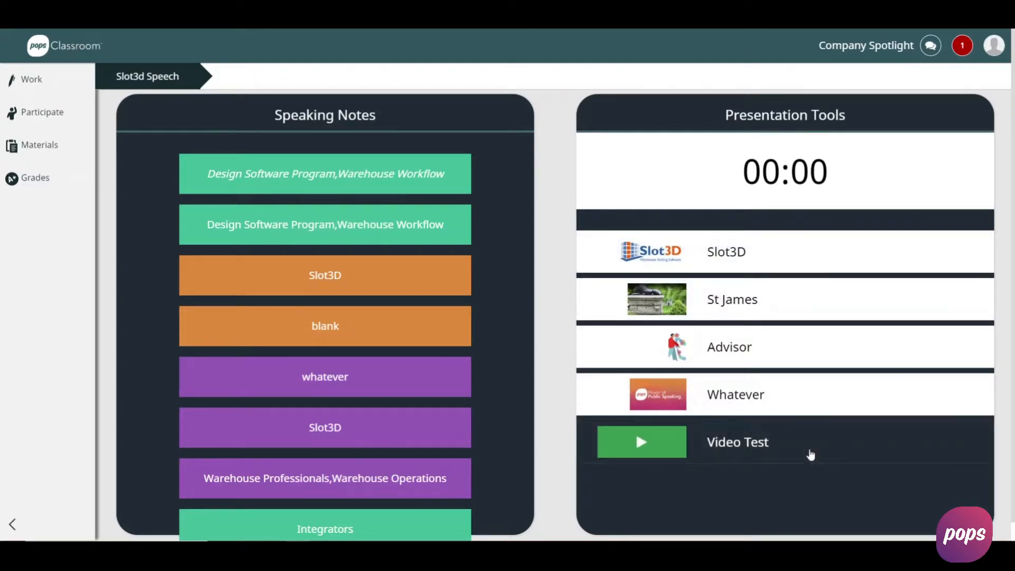
{"action": "left_click", "coordinate": [655, 455]}
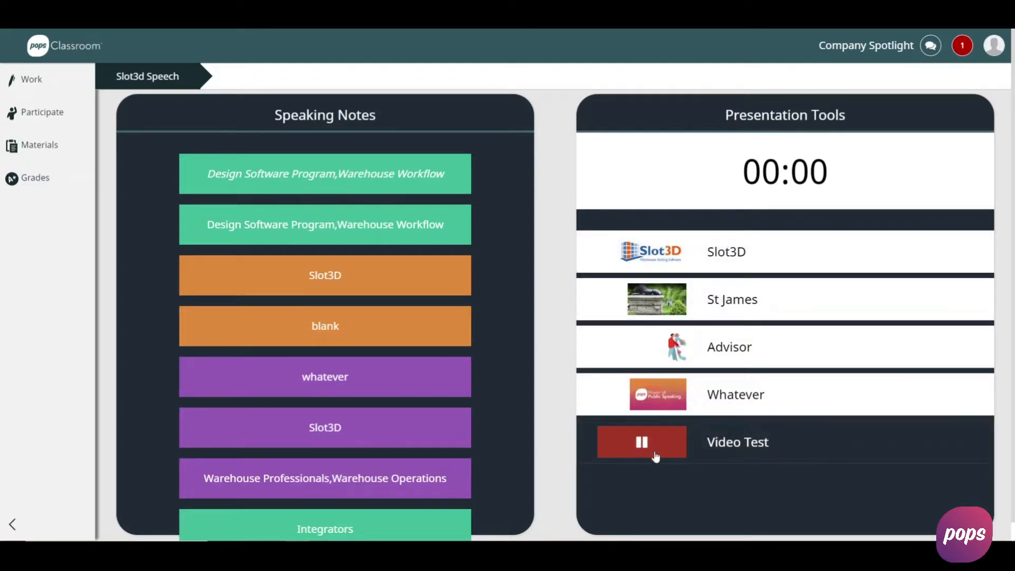
{"action": "left_click", "coordinate": [654, 455]}
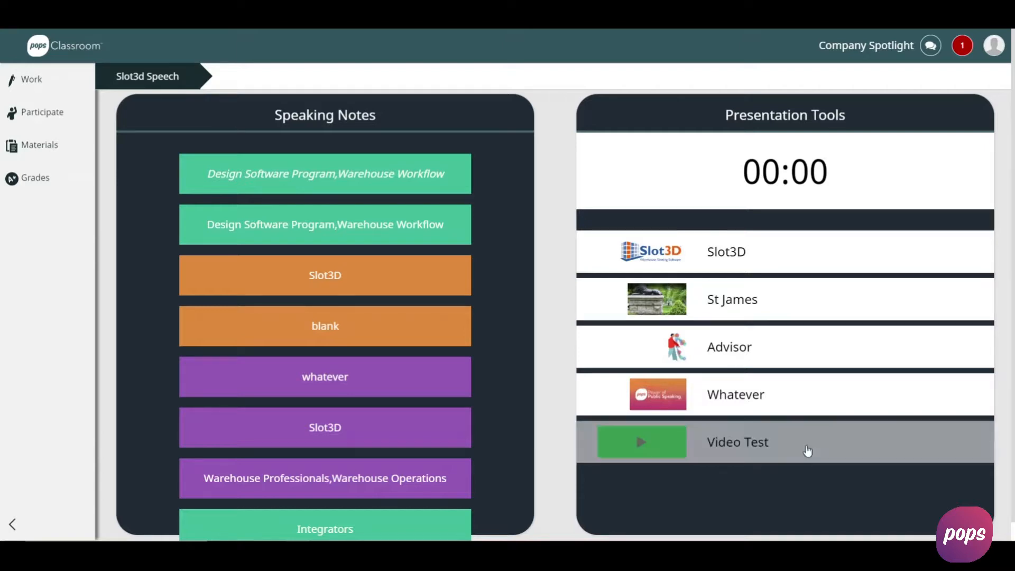